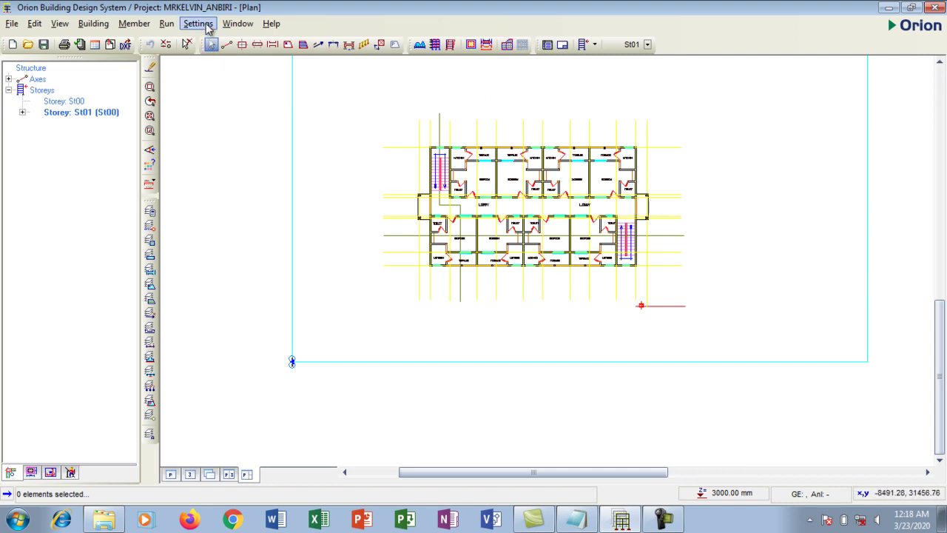
{"action": "left_click", "coordinate": [198, 23]}
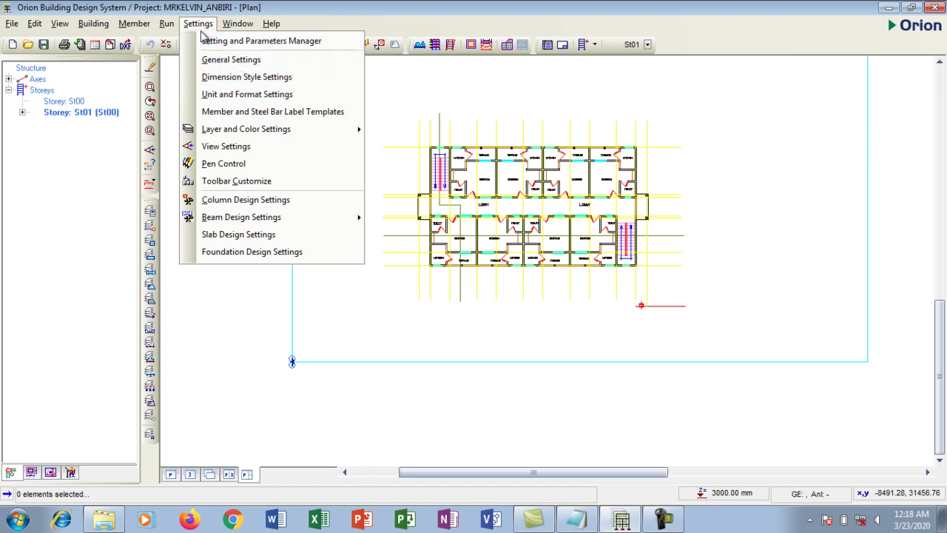
{"action": "left_click", "coordinate": [235, 62]}
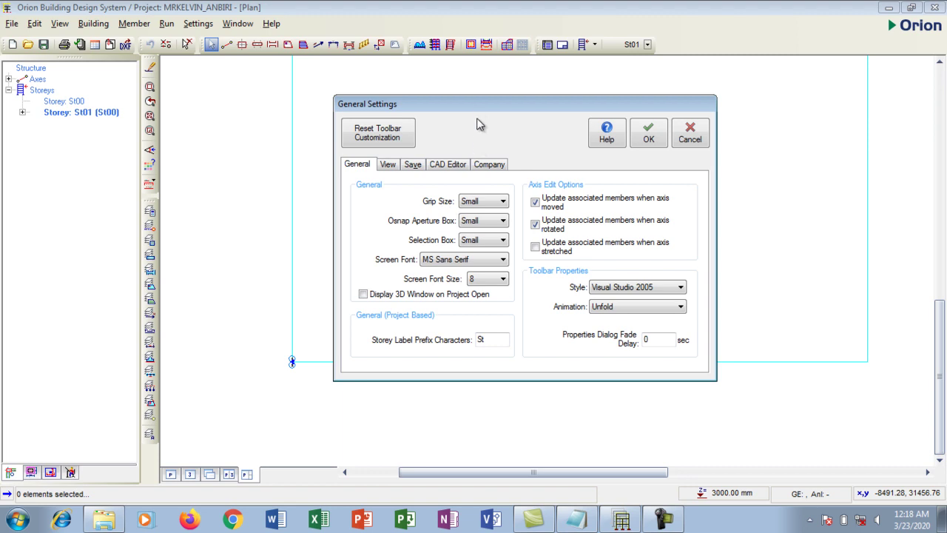
{"action": "left_click_drag", "start_coordinate": [474, 107], "coordinate": [453, 116]}
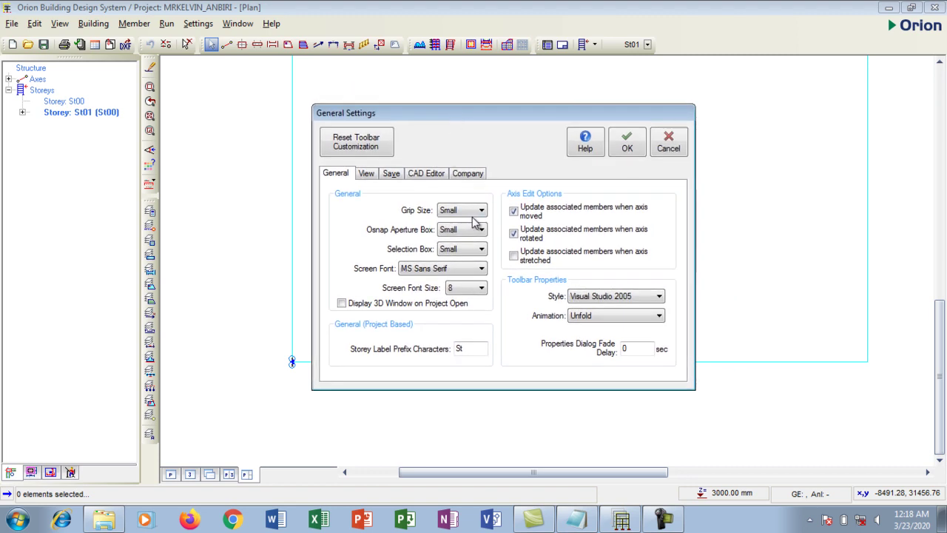
{"action": "left_click", "coordinate": [481, 210]}
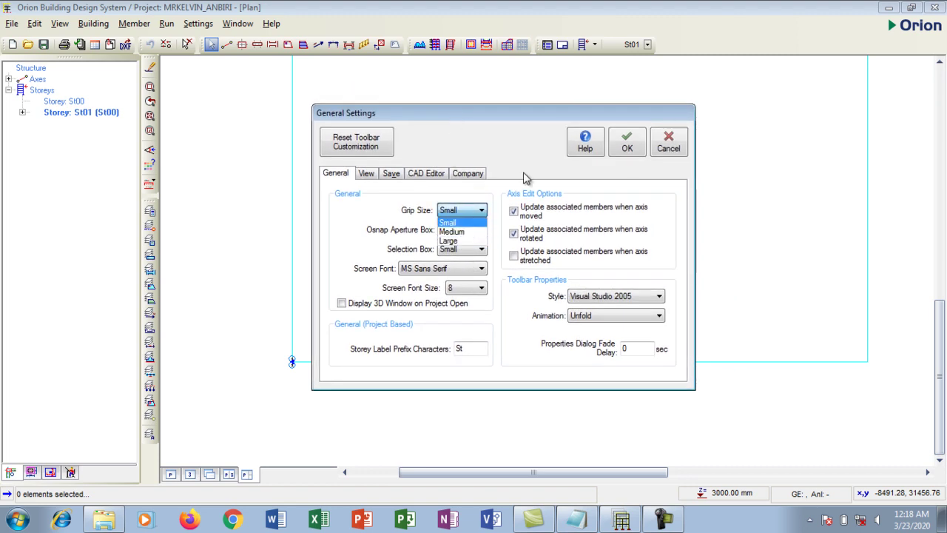
{"action": "left_click", "coordinate": [671, 152]}
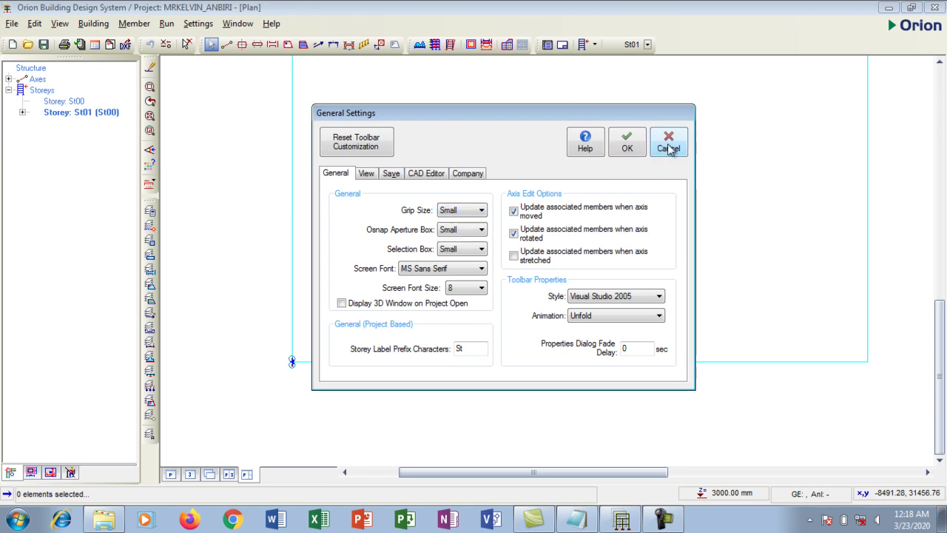
{"action": "key", "text": "Return"}
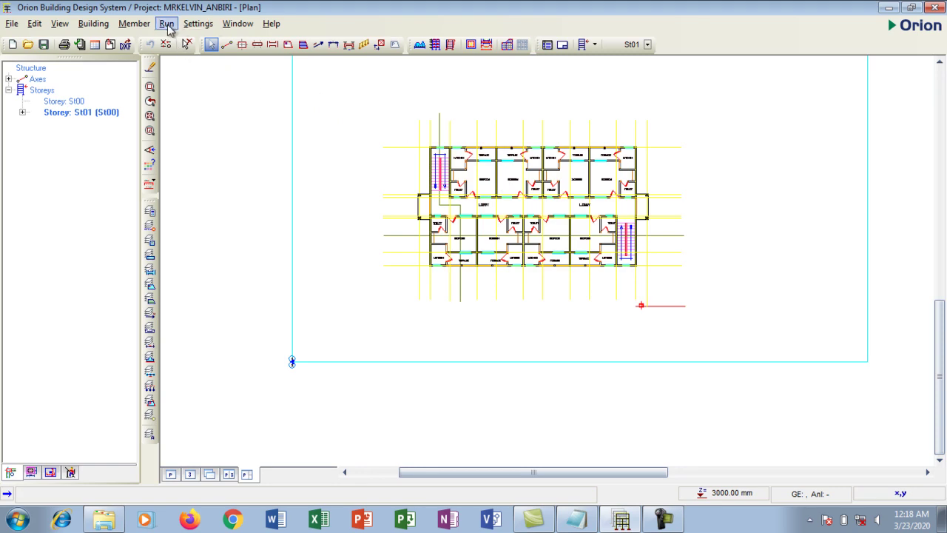
{"action": "left_click", "coordinate": [227, 46]}
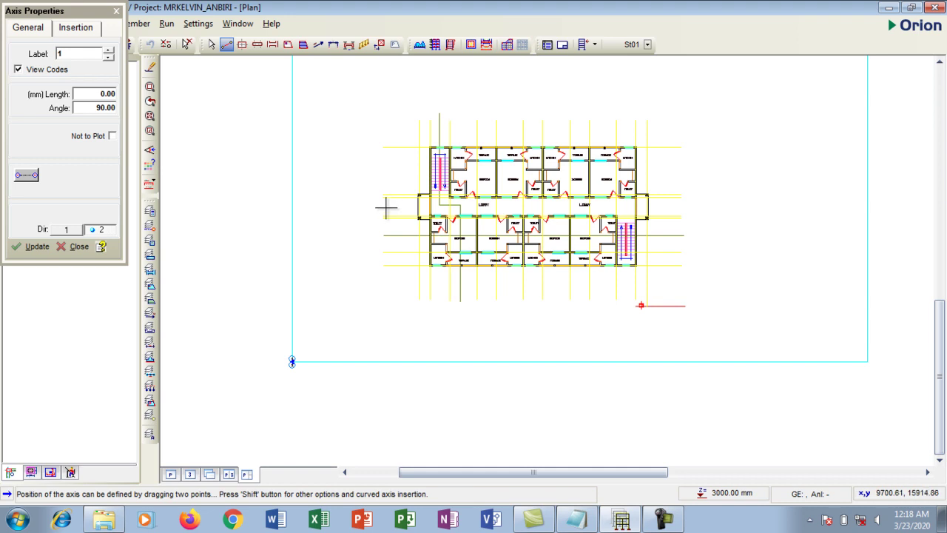
{"action": "scroll", "coordinate": [398, 140], "scroll_direction": "up", "scroll_amount": 3}
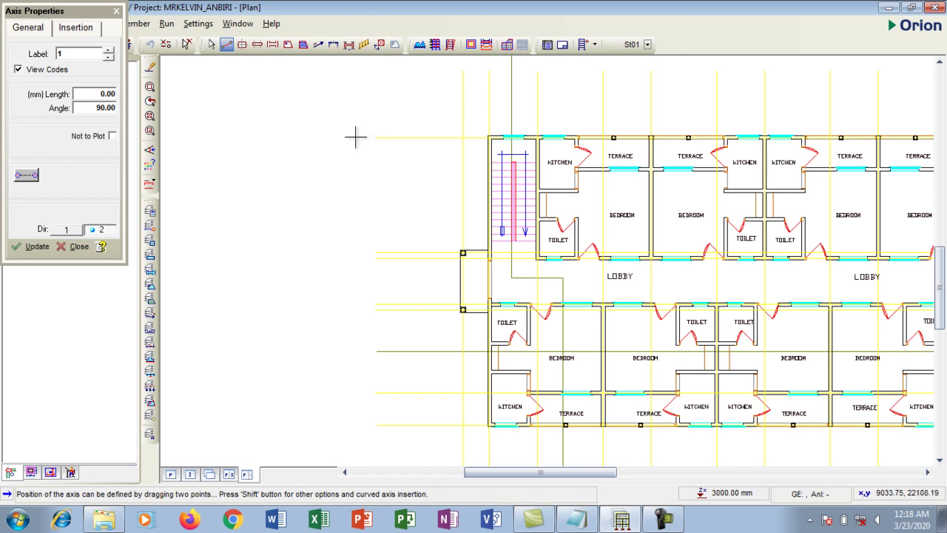
{"action": "left_click", "coordinate": [116, 11]}
In the General Settings, set the grip size, osnap aperture box and selection box all to Large
{"action": "left_click", "coordinate": [197, 23]}
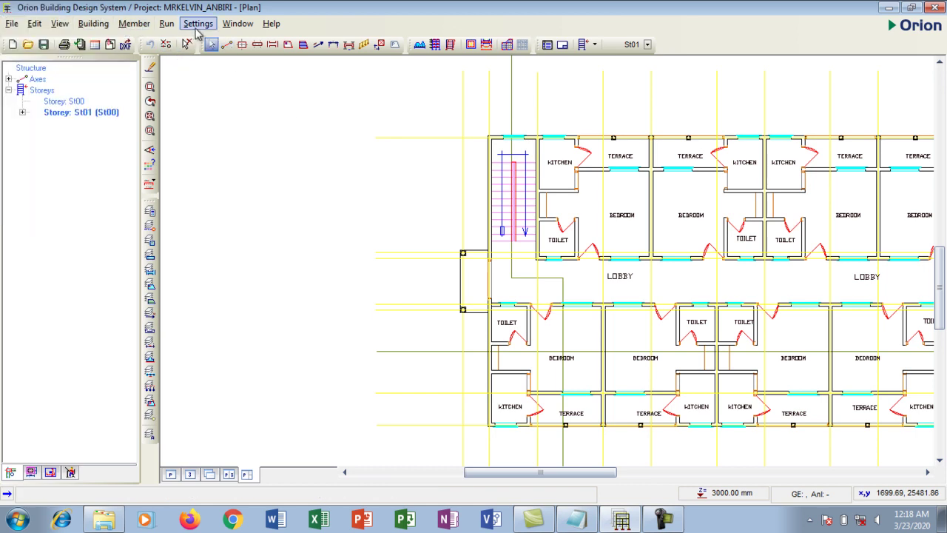
{"action": "left_click", "coordinate": [254, 65]}
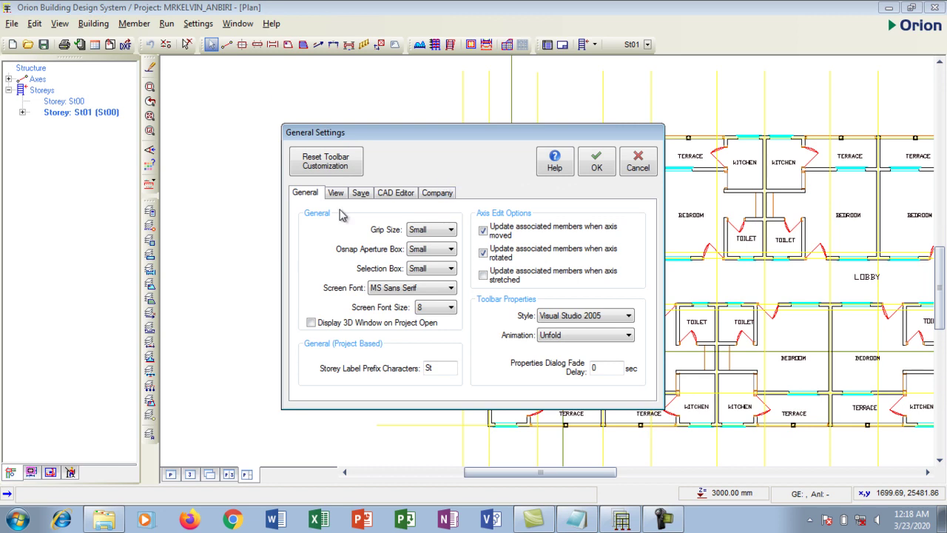
{"action": "left_click", "coordinate": [439, 234]}
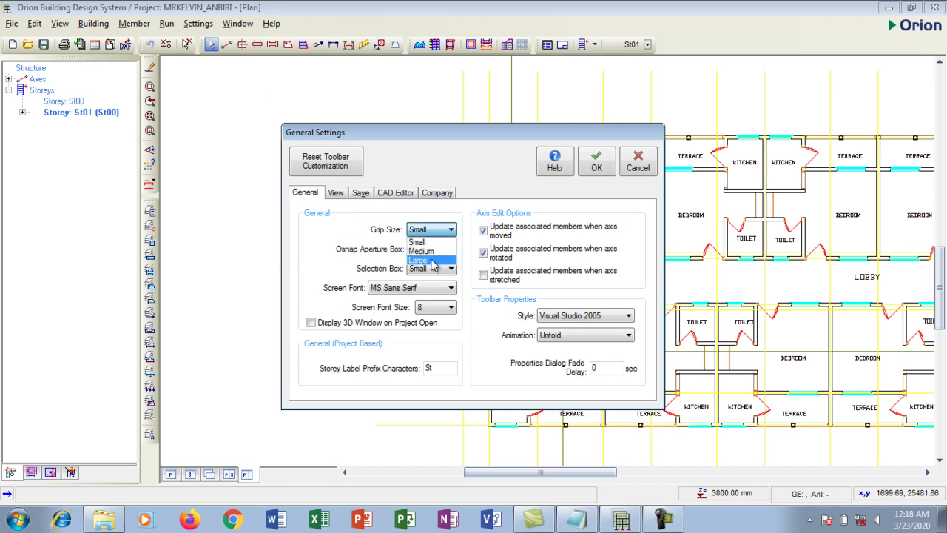
{"action": "left_click", "coordinate": [432, 266]}
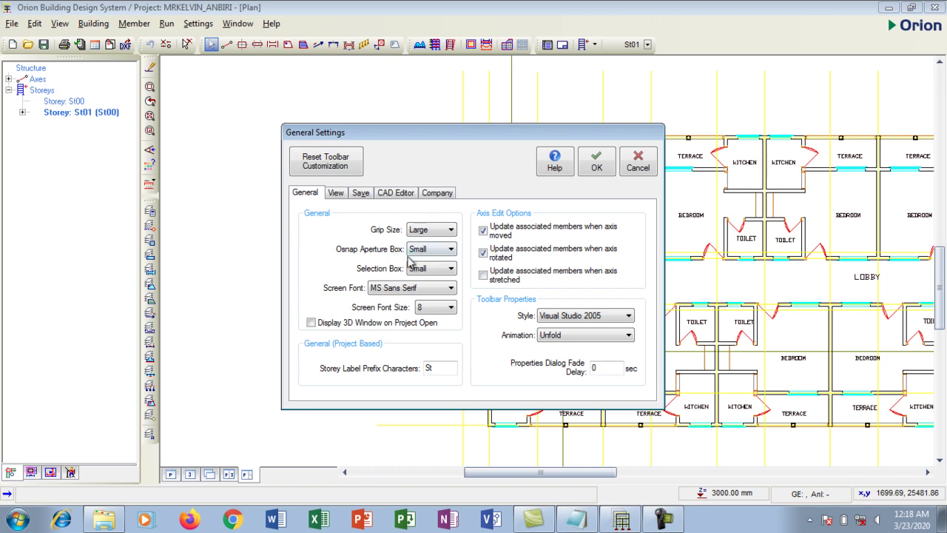
{"action": "left_click", "coordinate": [443, 252]}
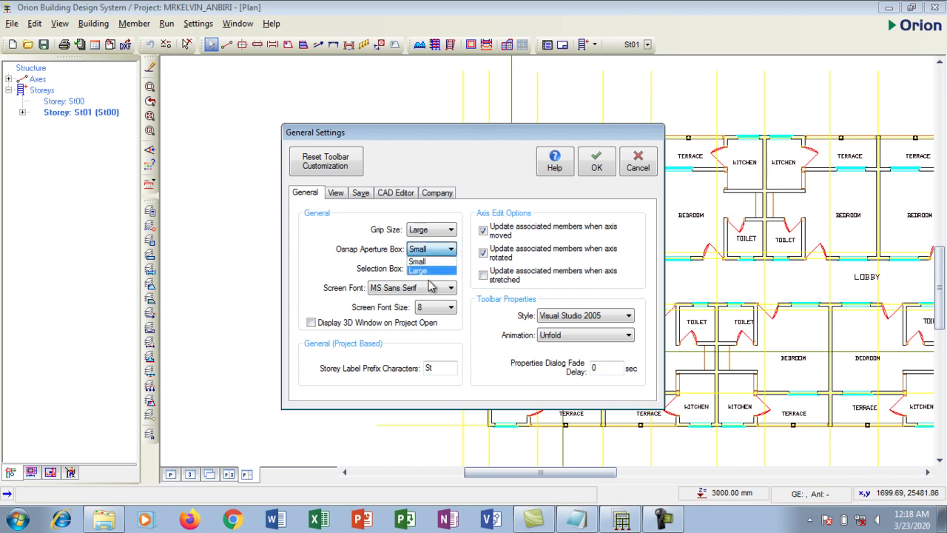
{"action": "left_click", "coordinate": [431, 271]}
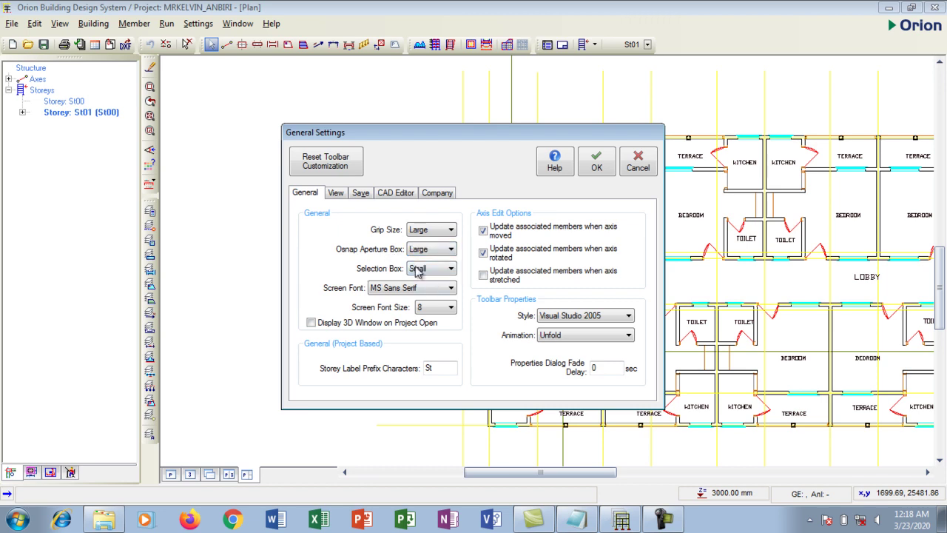
{"action": "left_click", "coordinate": [444, 276]}
{"action": "left_click", "coordinate": [432, 289]}
Change the screen font to Tahoma in the General Settings
{"action": "left_click", "coordinate": [427, 289]}
{"action": "scroll", "coordinate": [424, 235], "scroll_direction": "down", "scroll_amount": 3}
{"action": "scroll", "coordinate": [426, 233], "scroll_direction": "down", "scroll_amount": 6}
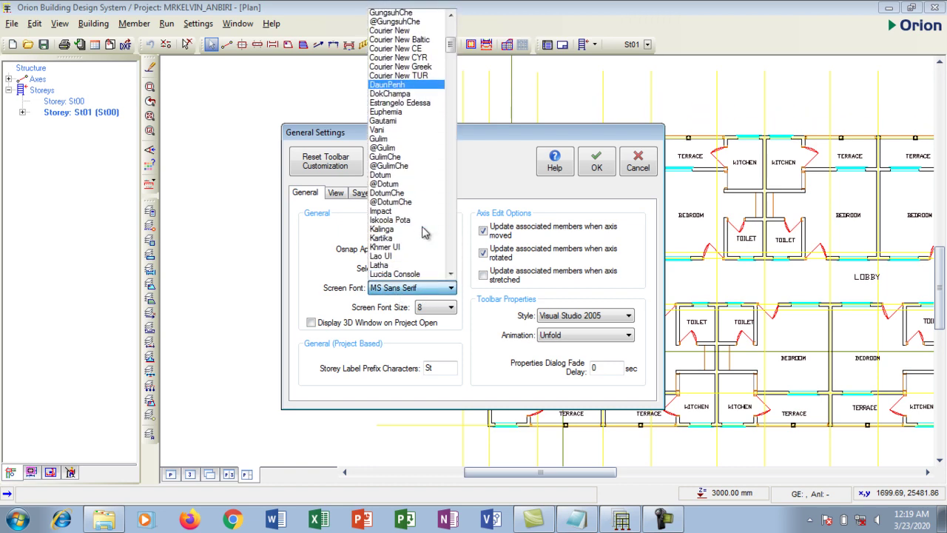
{"action": "scroll", "coordinate": [425, 232], "scroll_direction": "down", "scroll_amount": 6}
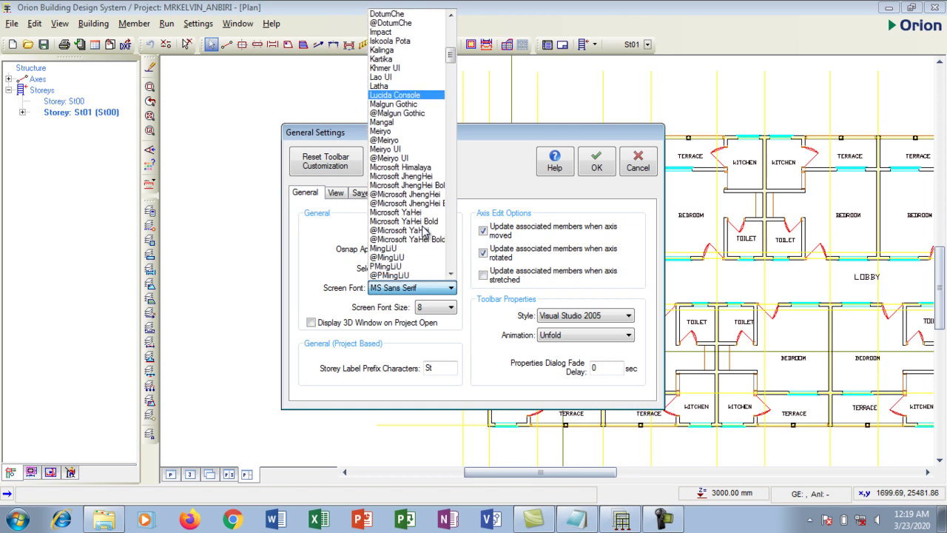
{"action": "scroll", "coordinate": [424, 232], "scroll_direction": "down", "scroll_amount": 6}
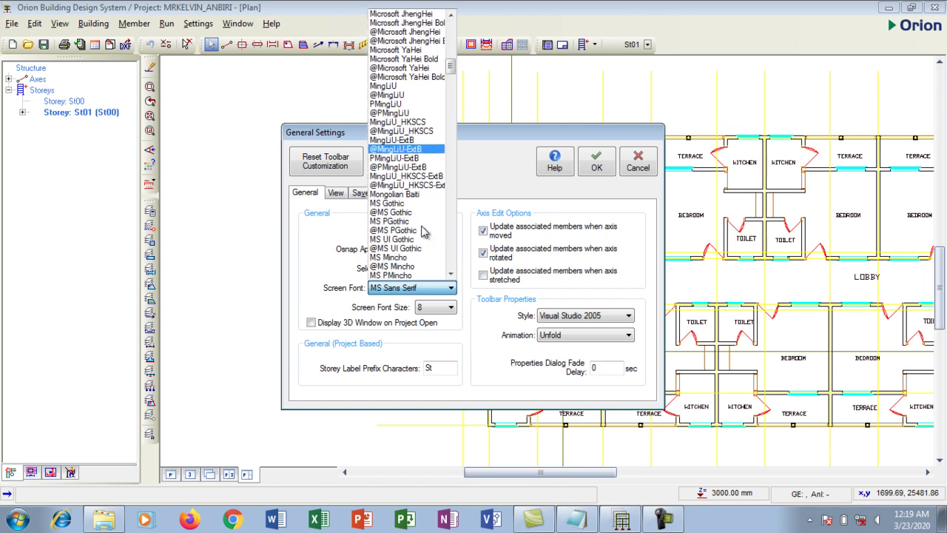
{"action": "scroll", "coordinate": [424, 232], "scroll_direction": "down", "scroll_amount": 5}
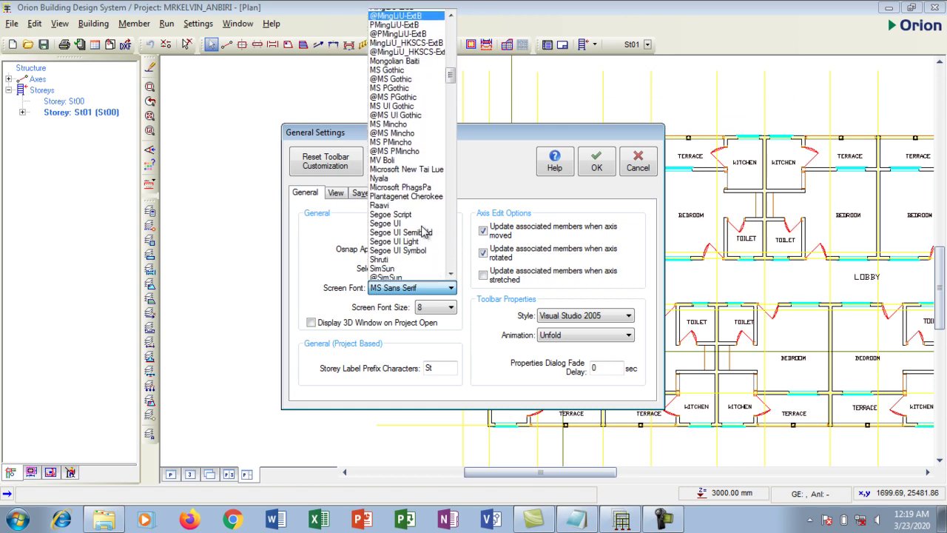
{"action": "scroll", "coordinate": [424, 233], "scroll_direction": "down", "scroll_amount": 4}
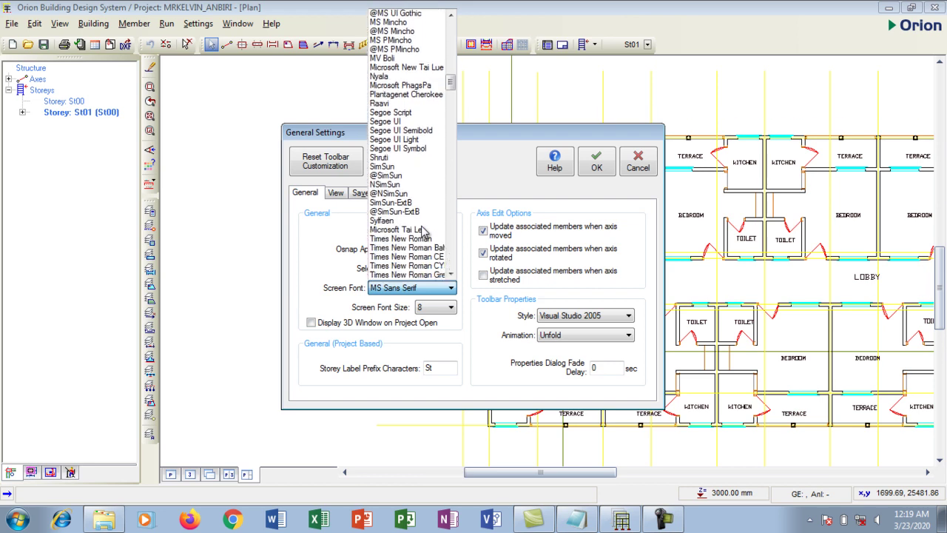
{"action": "scroll", "coordinate": [424, 233], "scroll_direction": "down", "scroll_amount": 1}
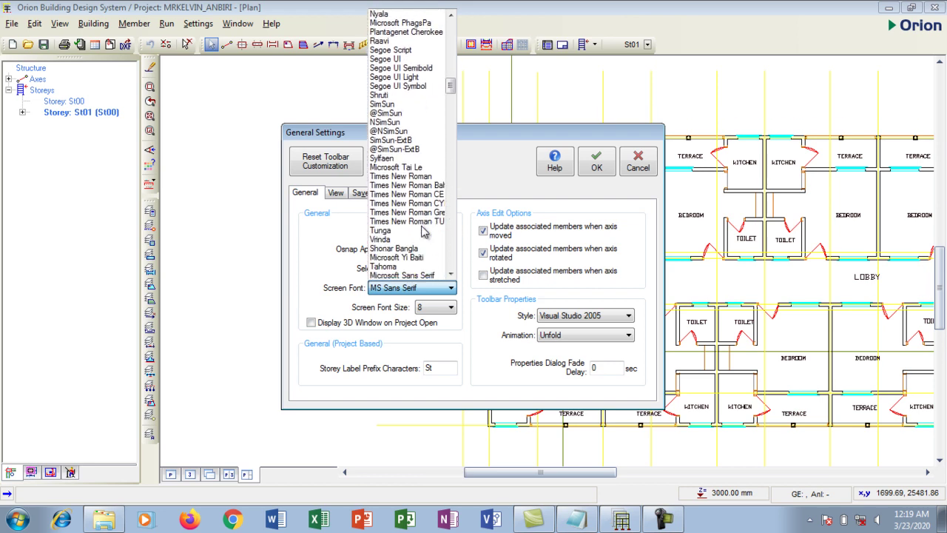
{"action": "left_click", "coordinate": [405, 267]}
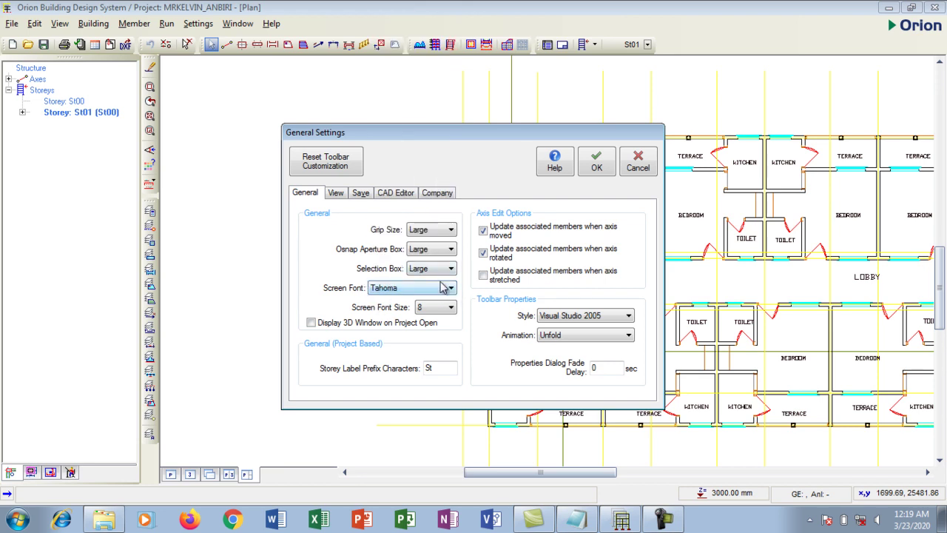
{"action": "key", "text": "Tab"}
Set the screen font size to 10 in the General Settings
{"action": "left_click", "coordinate": [449, 307]}
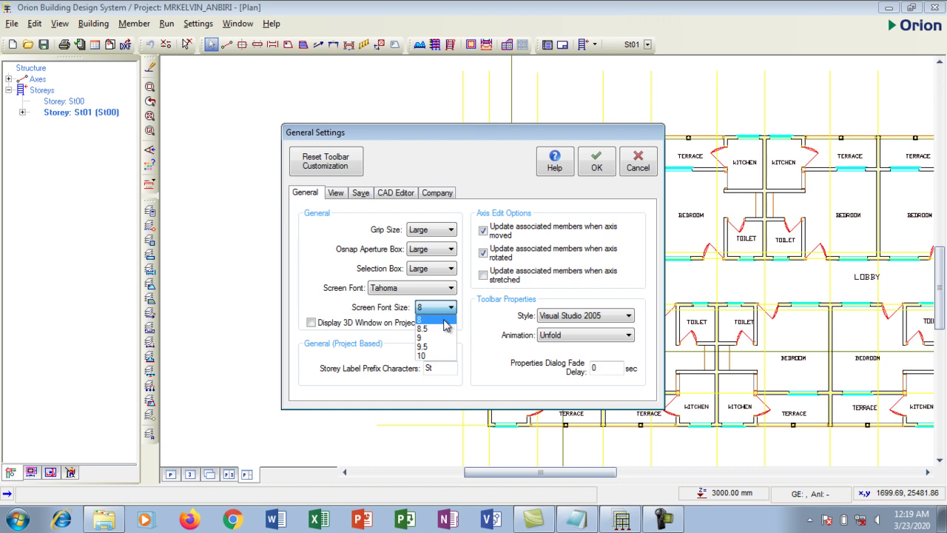
{"action": "left_click", "coordinate": [437, 356]}
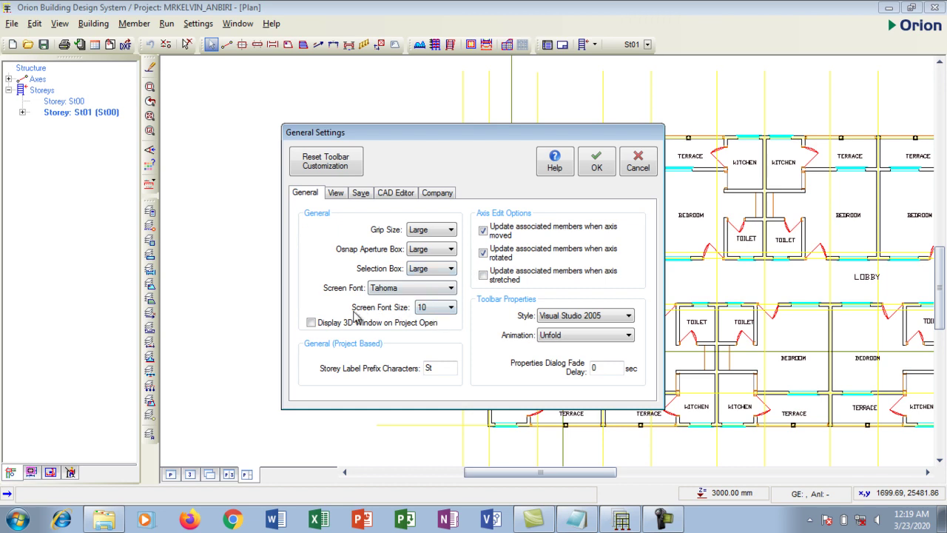
{"action": "left_click", "coordinate": [440, 308]}
{"action": "left_click", "coordinate": [430, 358]}
Look over the view options, adjust the automatic save interval in the AutoSave settings and clear its value
{"action": "left_click", "coordinate": [336, 194]}
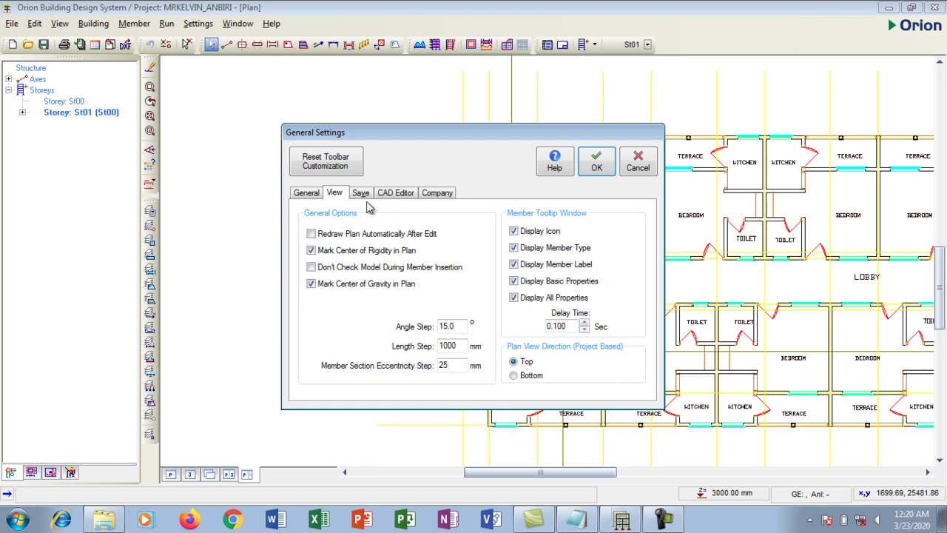
{"action": "left_click", "coordinate": [361, 194]}
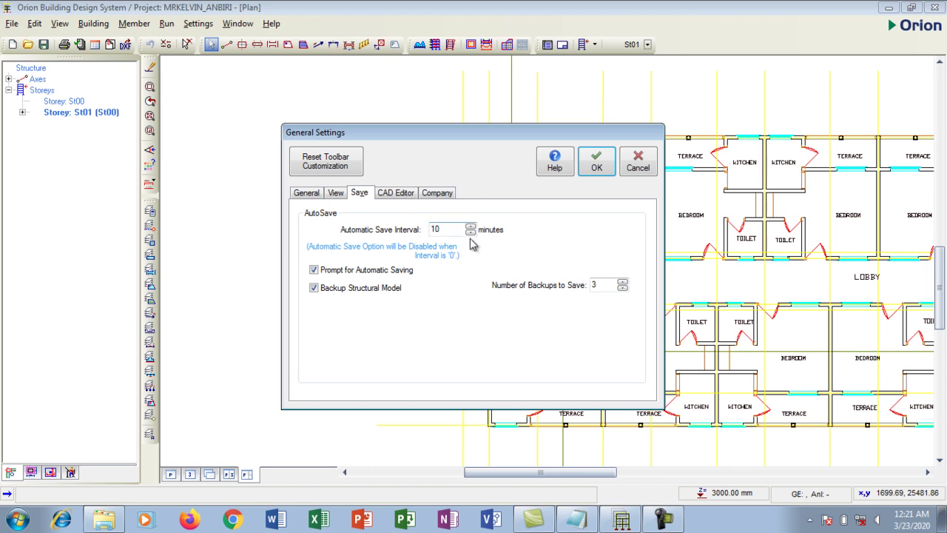
{"action": "left_click_drag", "start_coordinate": [421, 135], "coordinate": [413, 120]}
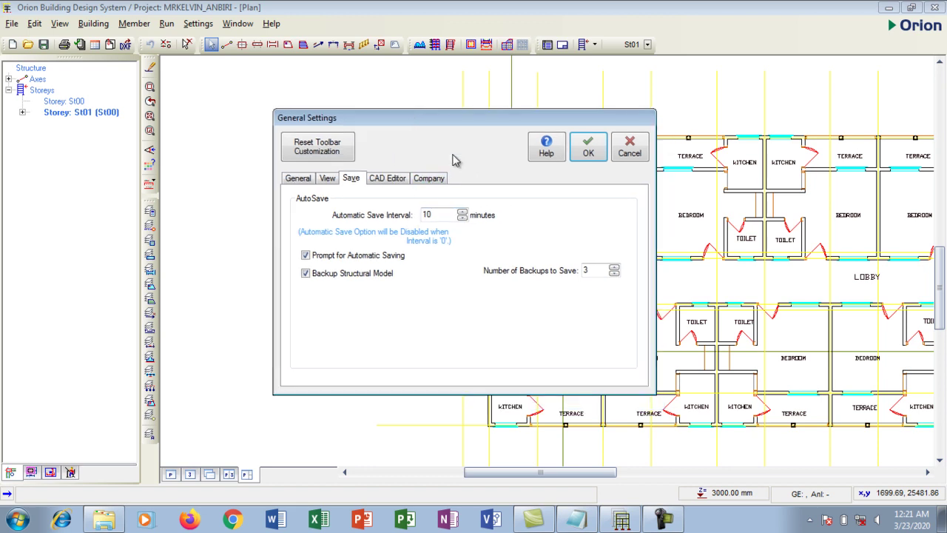
{"action": "left_click", "coordinate": [433, 215]}
{"action": "double_click", "coordinate": [433, 216]}
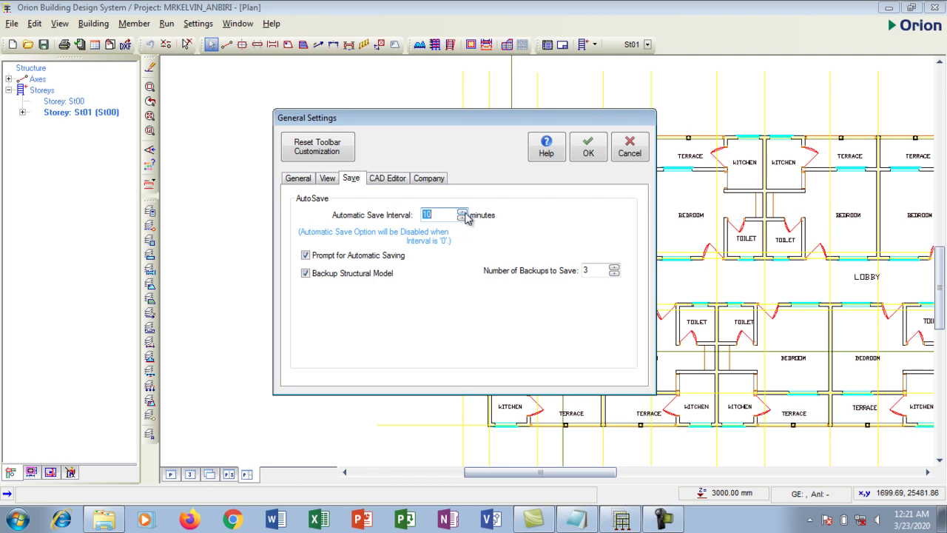
{"action": "left_click", "coordinate": [463, 214]}
{"action": "left_click", "coordinate": [463, 219]}
{"action": "left_click", "coordinate": [463, 218]}
{"action": "left_click", "coordinate": [462, 218]}
{"action": "left_click", "coordinate": [462, 218]}
{"action": "double_click", "coordinate": [442, 214]}
{"action": "left_click_drag", "start_coordinate": [441, 215], "coordinate": [422, 215]}
{"action": "key", "text": "BackSpace"}
{"action": "key", "text": "BackSpace"}
Check the CAD editor option, enter "CAD Teacher" as the user company name and apply the General Settings
{"action": "left_click", "coordinate": [391, 180]}
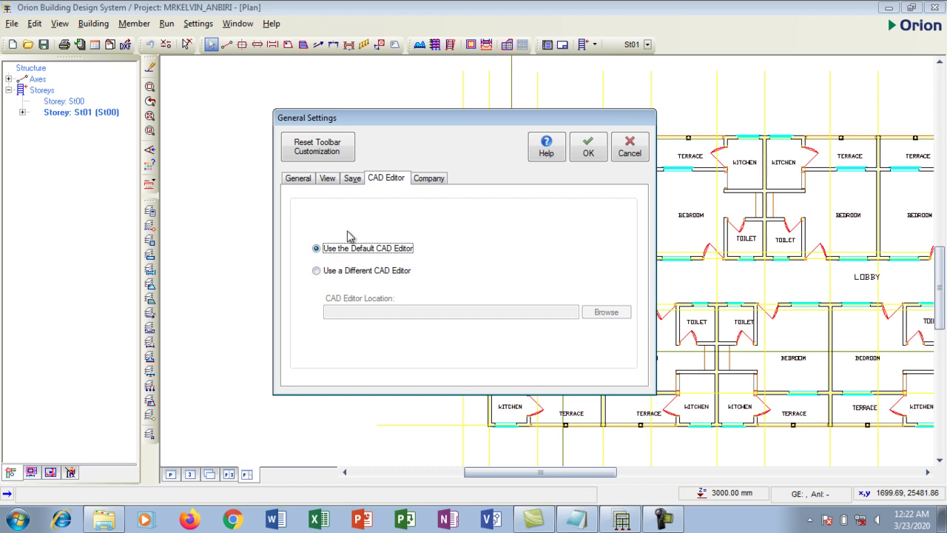
{"action": "left_click", "coordinate": [427, 182]}
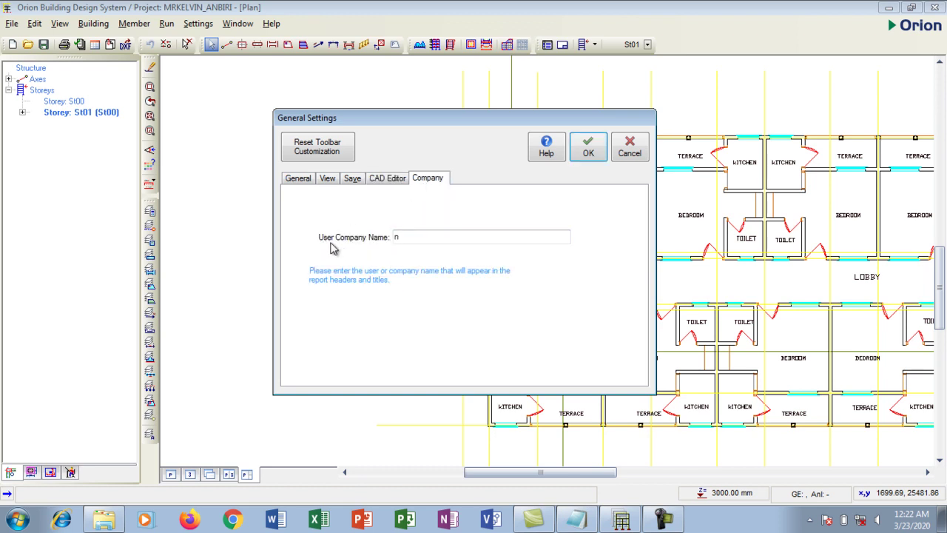
{"action": "key", "text": "Tab"}
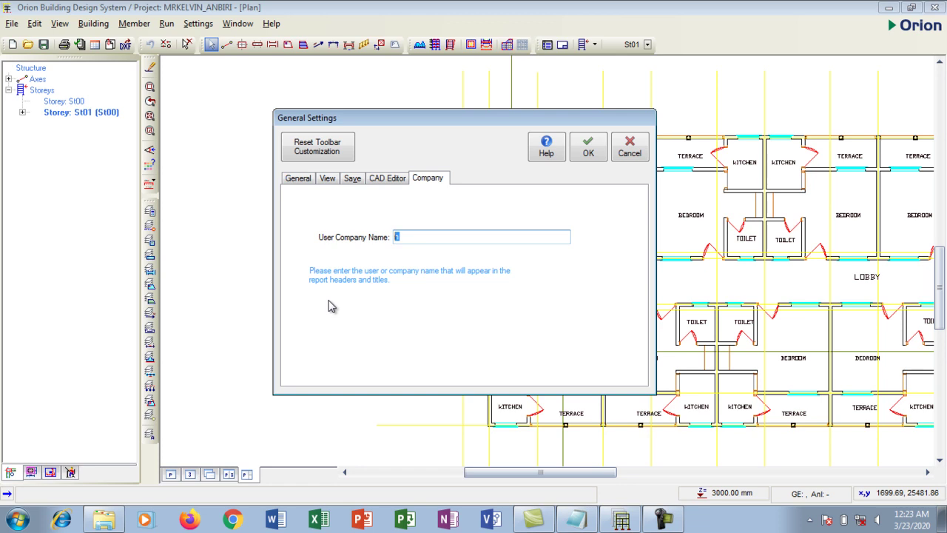
{"action": "type", "text": "CAD Teacher"}
{"action": "left_click", "coordinate": [590, 160]}
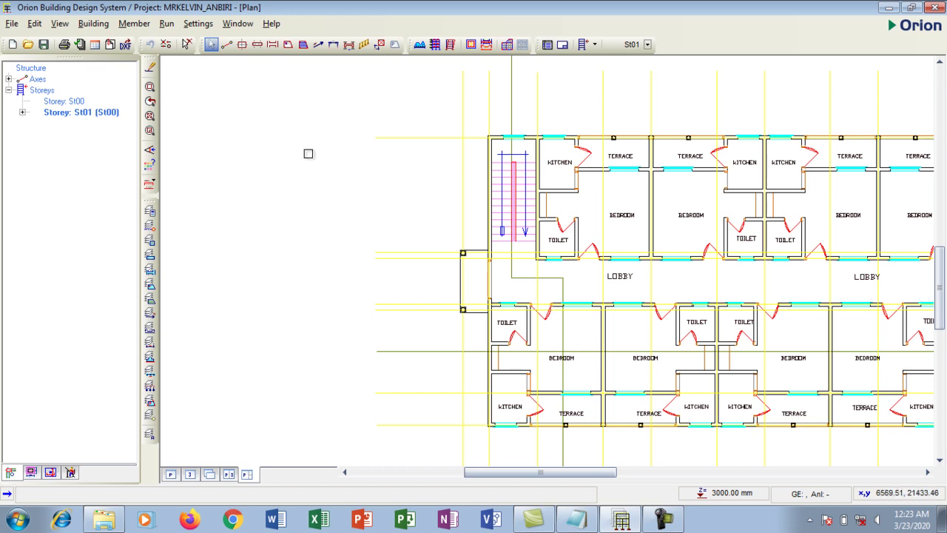
Reopen the General Settings to review the applied general options
{"action": "left_click", "coordinate": [199, 24]}
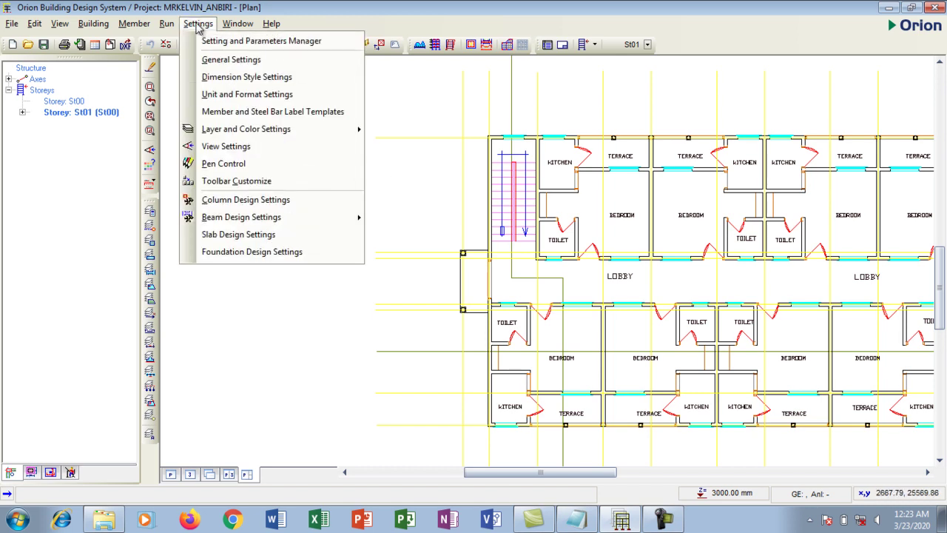
{"action": "left_click", "coordinate": [220, 61]}
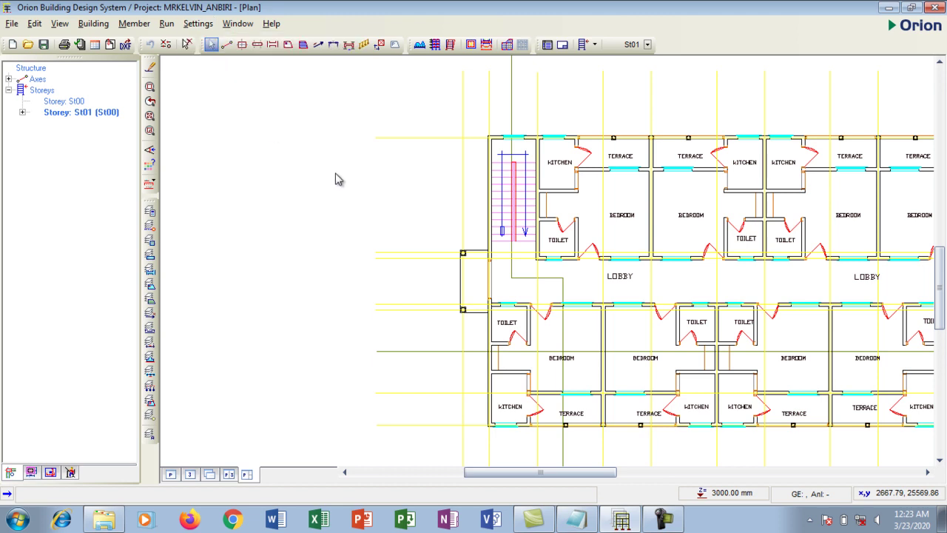
{"action": "left_click_drag", "start_coordinate": [426, 139], "coordinate": [413, 120]}
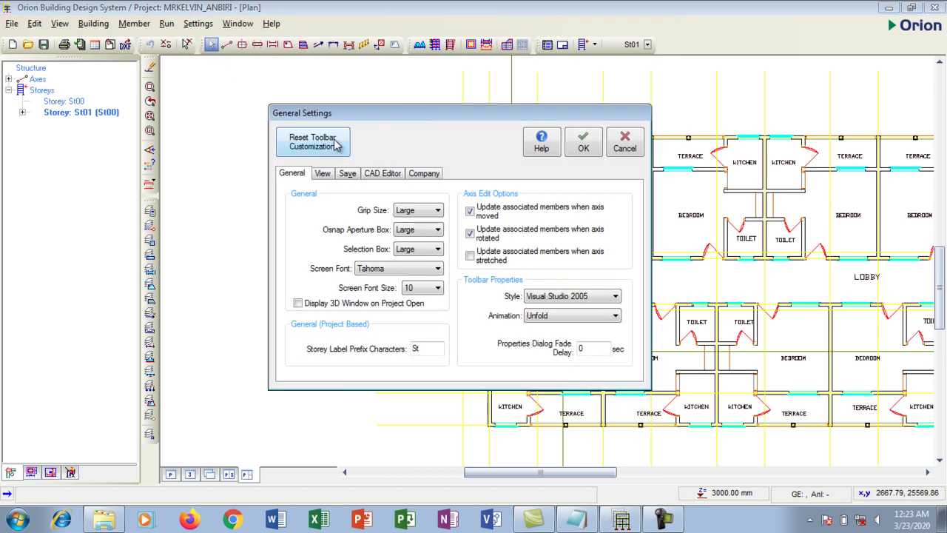